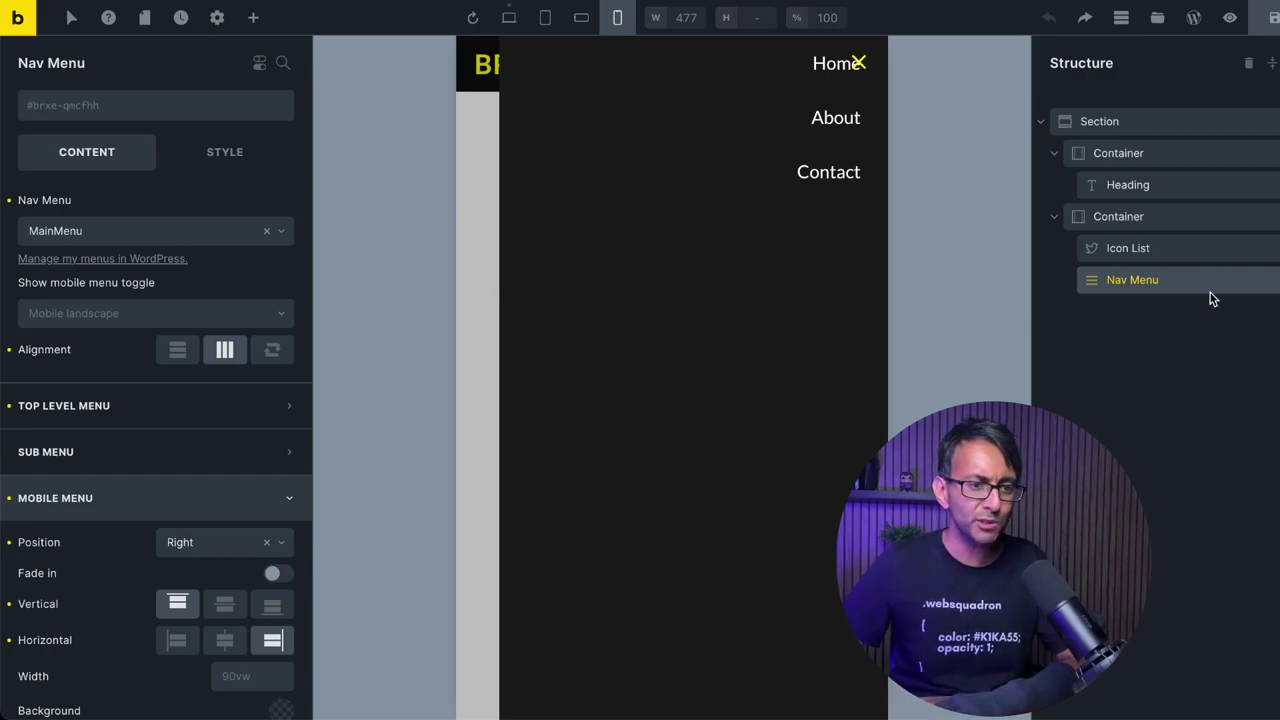
# Set the nav menu's Style > Typography text align to Left
pyautogui.click(214, 155)
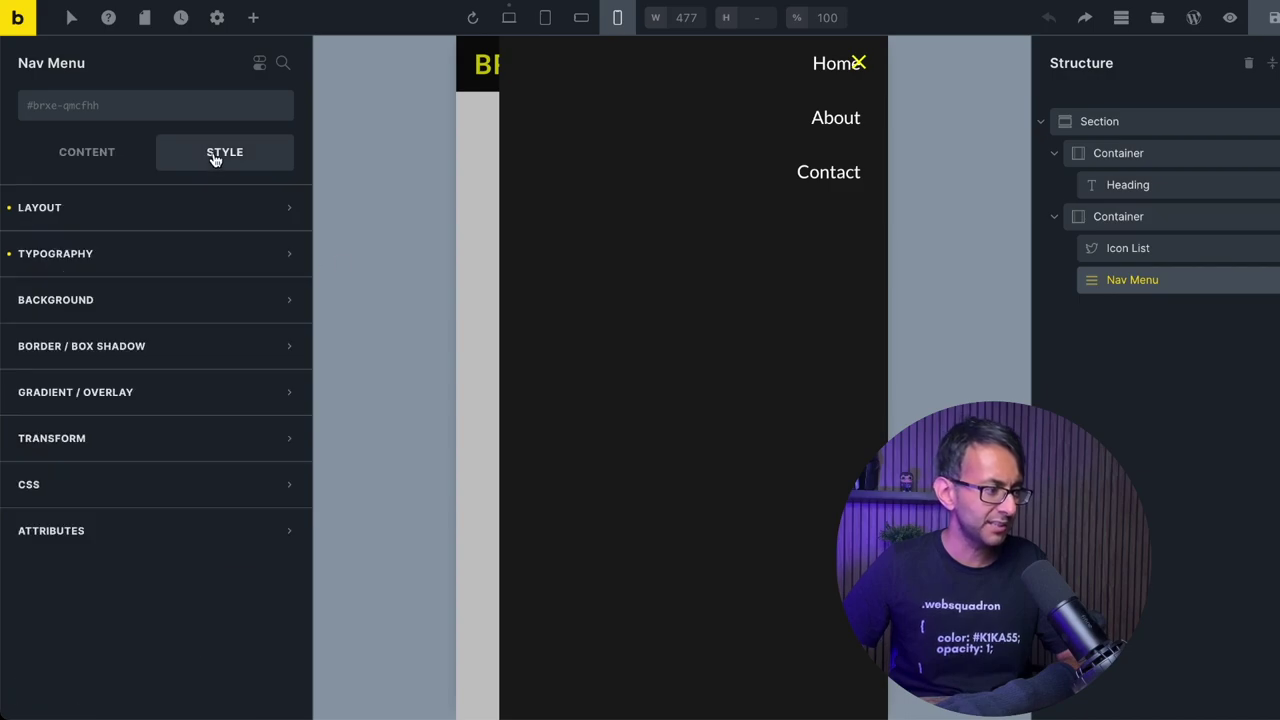
pyautogui.click(227, 254)
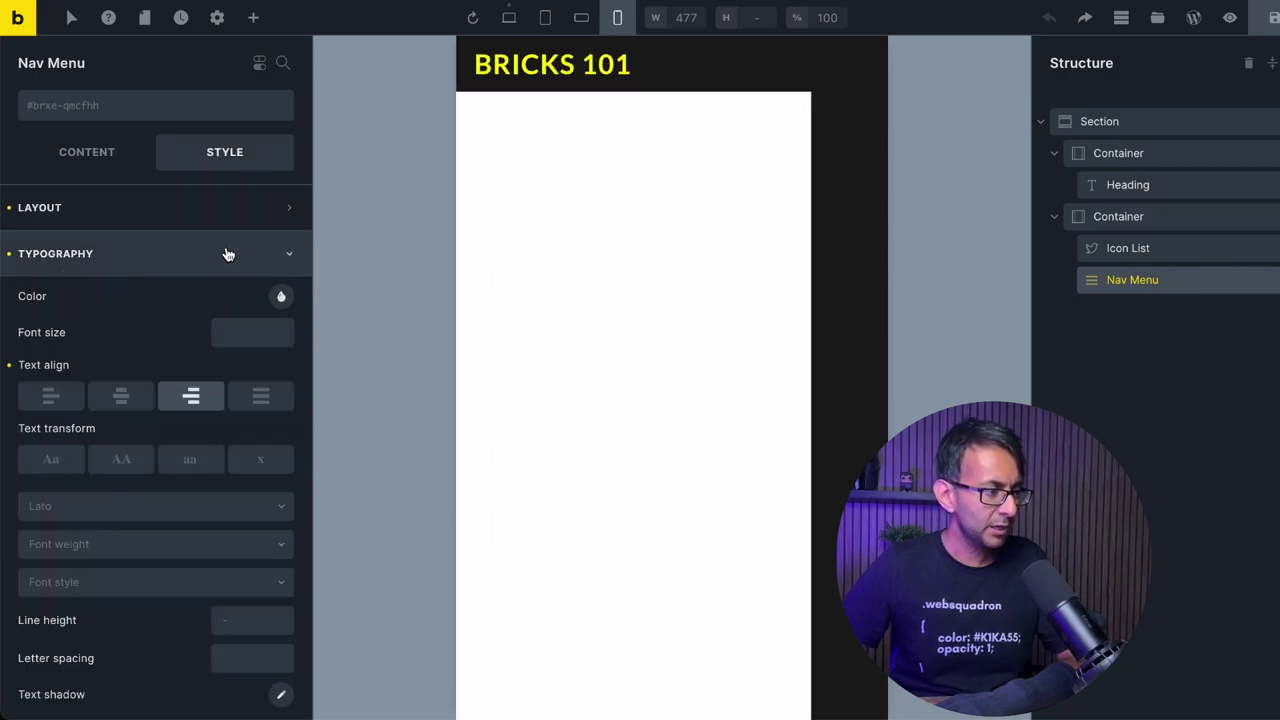
pyautogui.click(55, 401)
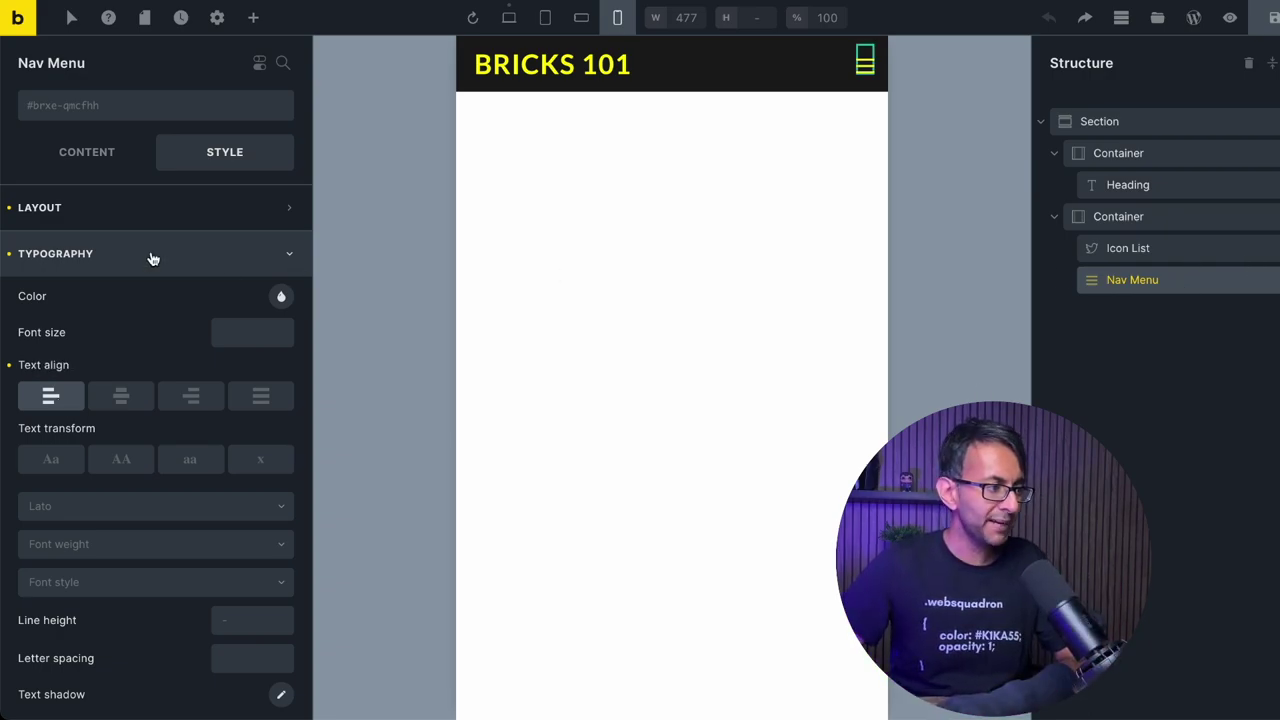
# Set the Content > Mobile Menu Horizontal alignment to Start
pyautogui.click(103, 163)
pyautogui.click(112, 508)
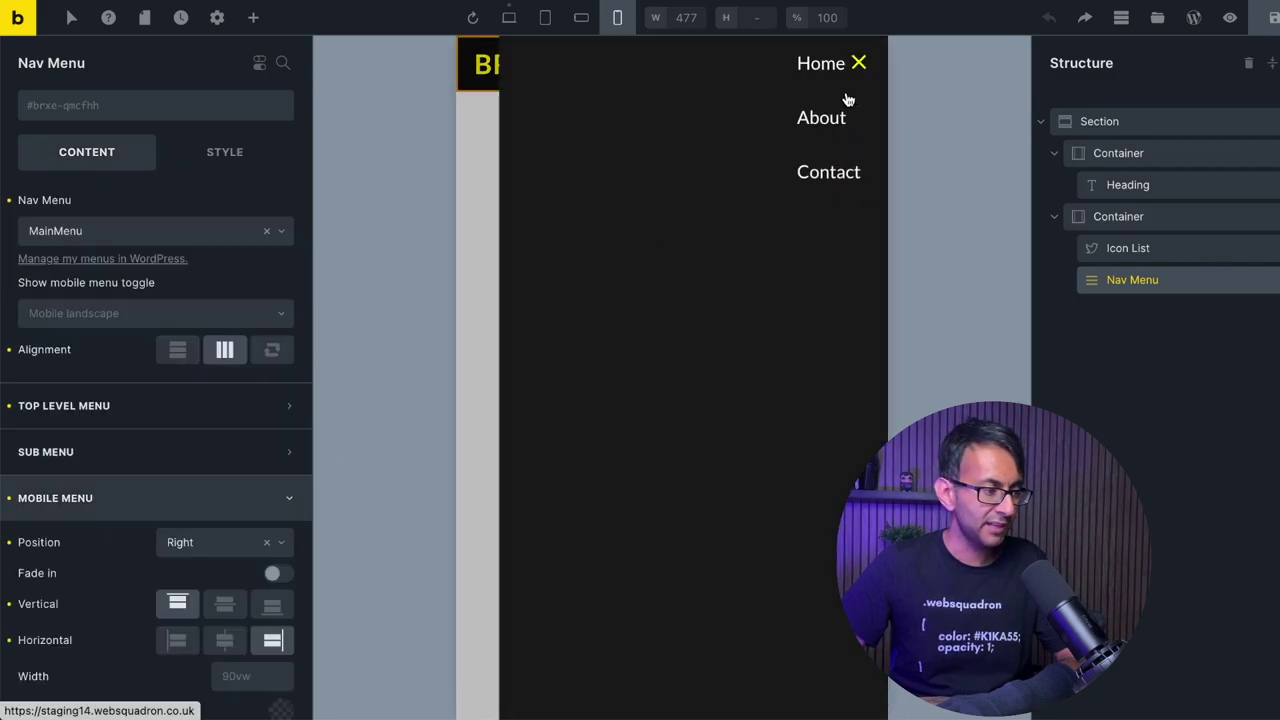
pyautogui.click(178, 643)
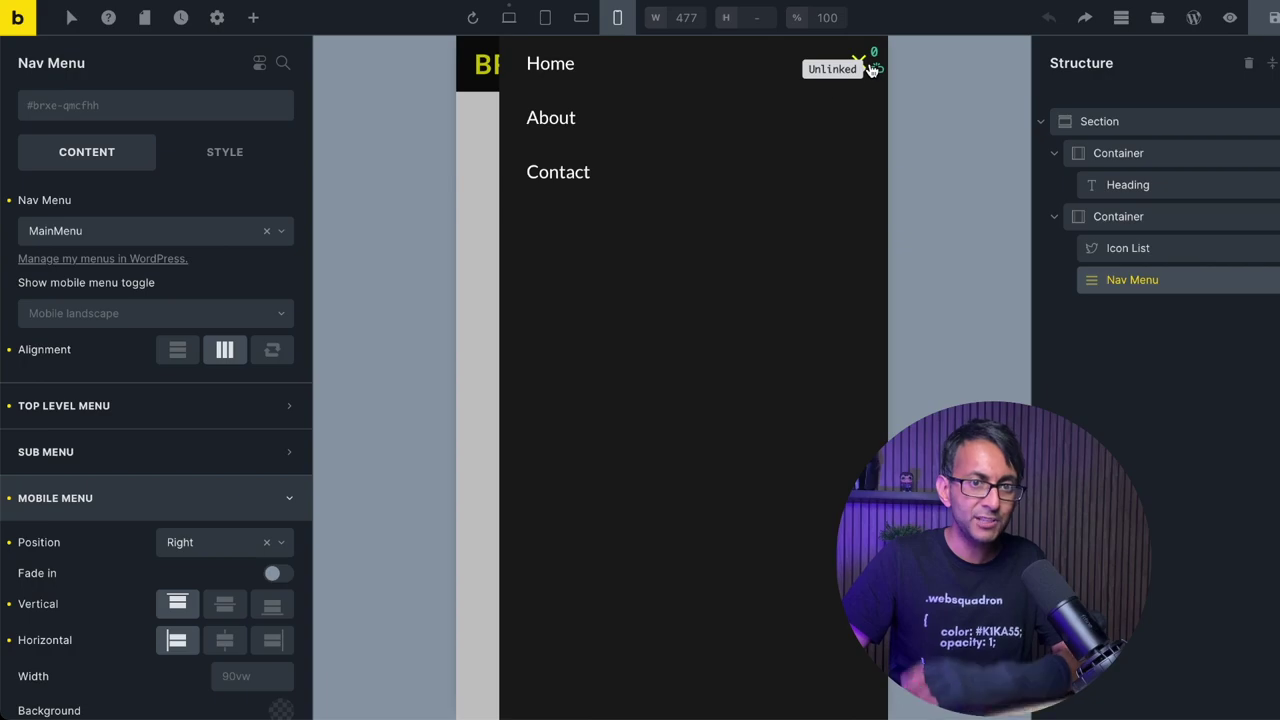
pyautogui.scroll(-10, 134, 606)
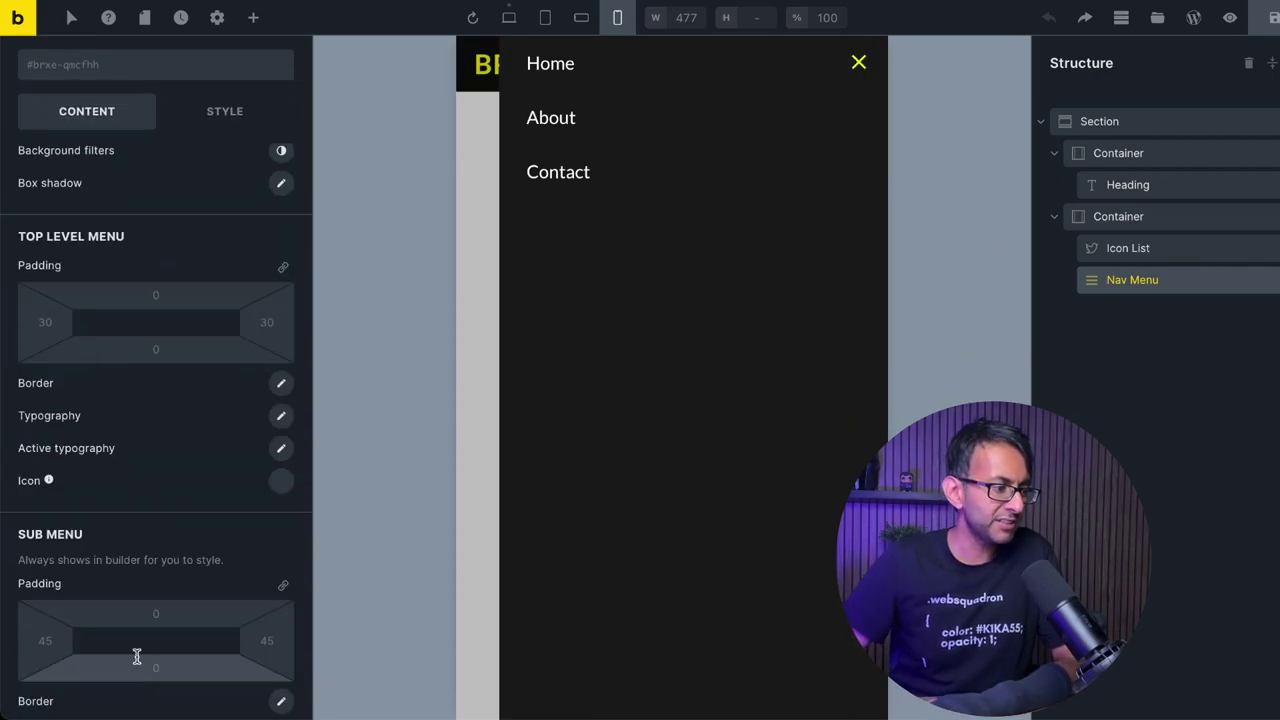
pyautogui.scroll(-8, 138, 661)
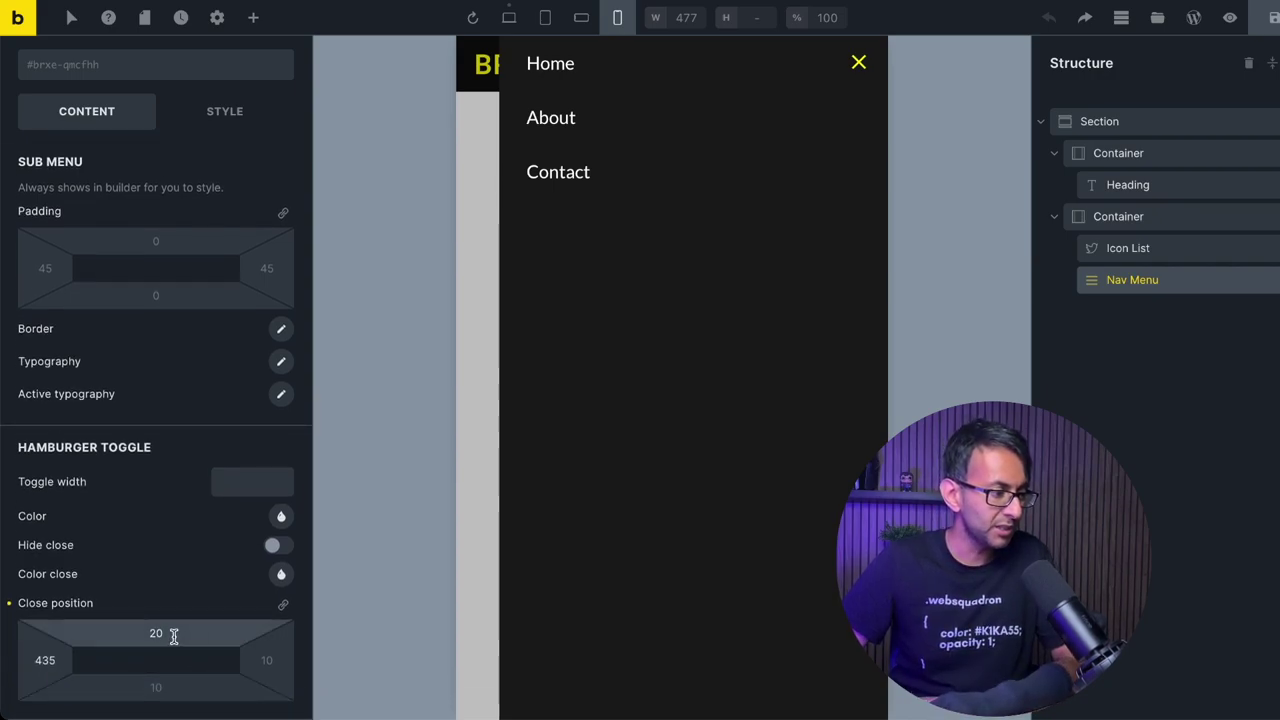
pyautogui.moveTo(160, 634); pyautogui.dragTo(126, 630)
pyautogui.write('50')
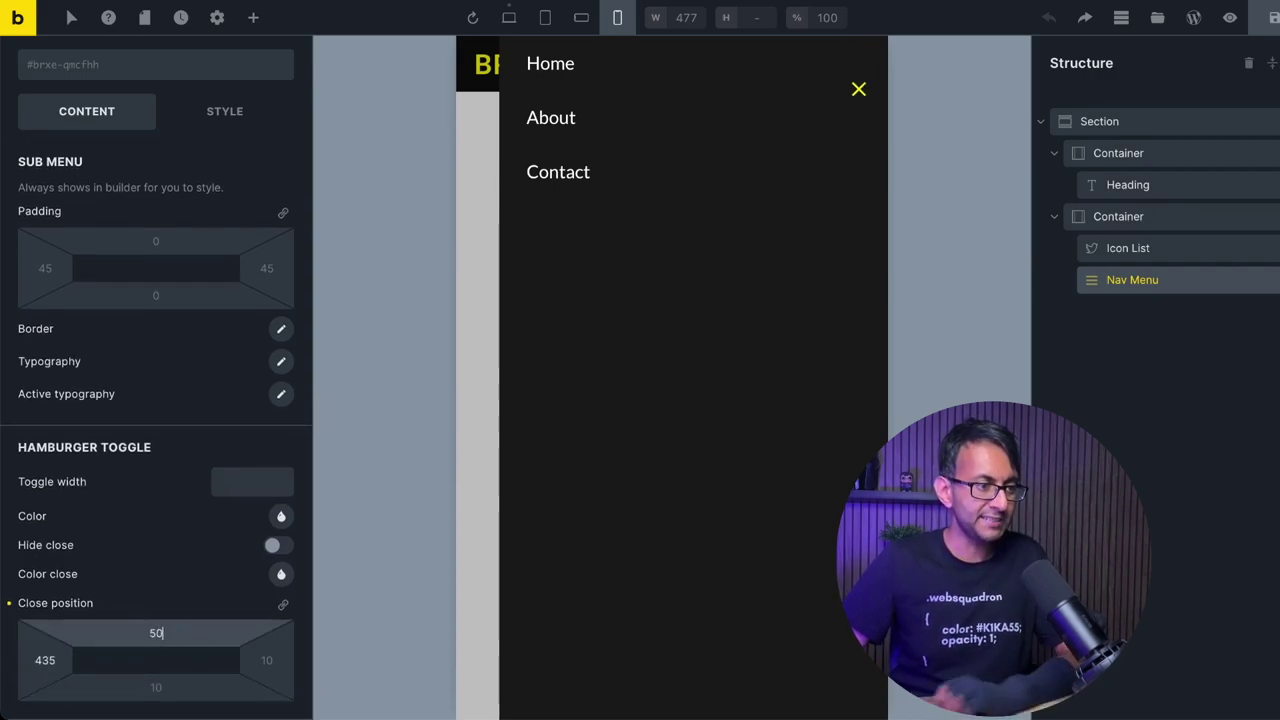
pyautogui.press('BackSpace')
pyautogui.press('BackSpace')
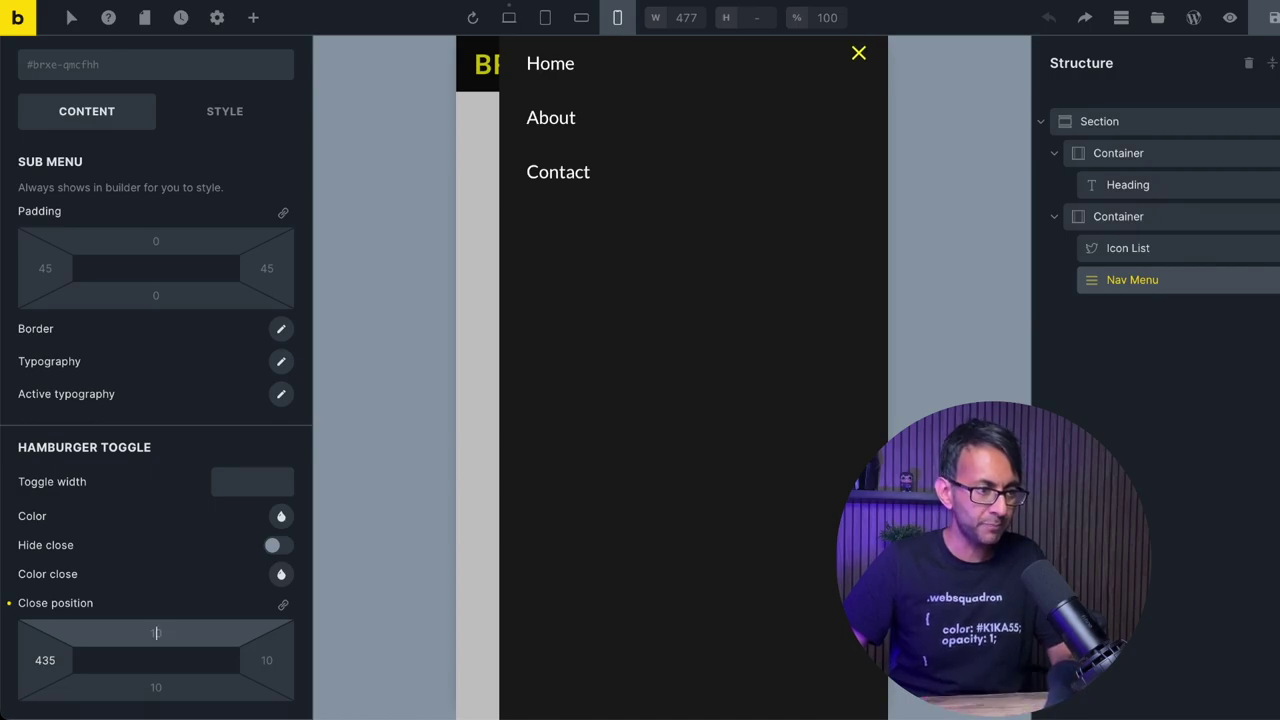
pyautogui.write('20')
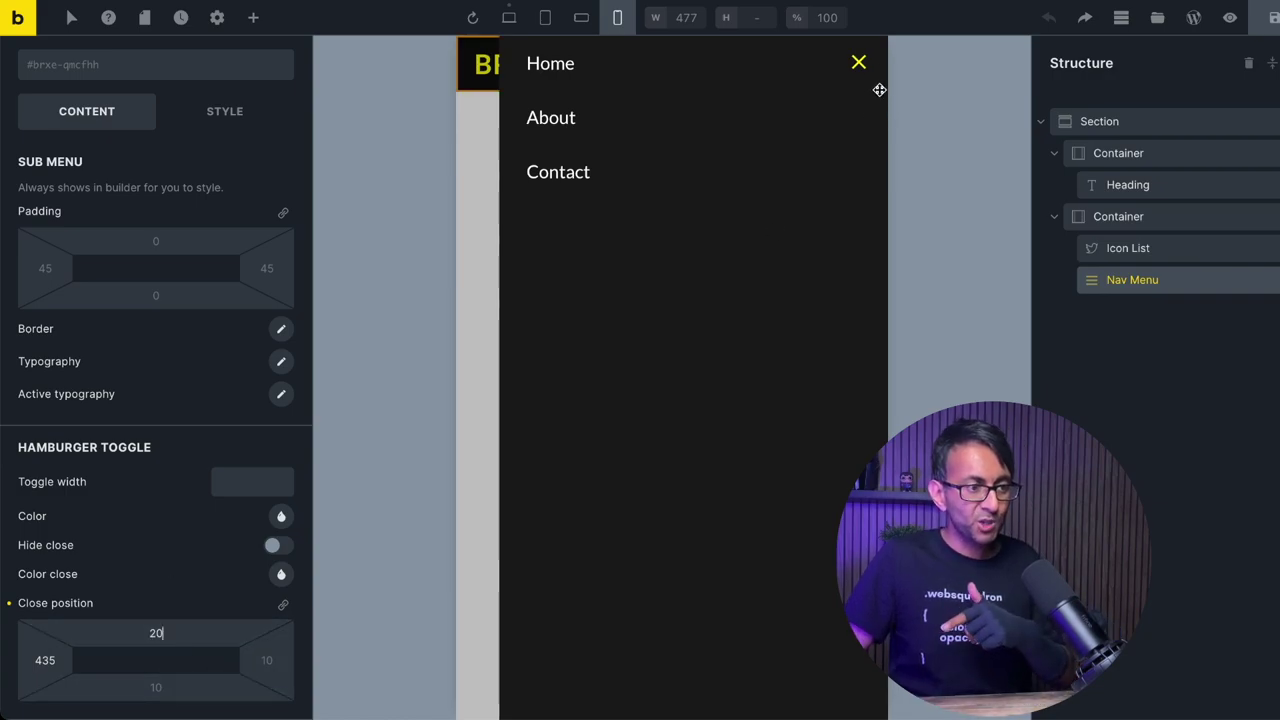
pyautogui.scroll(5, 211, 485)
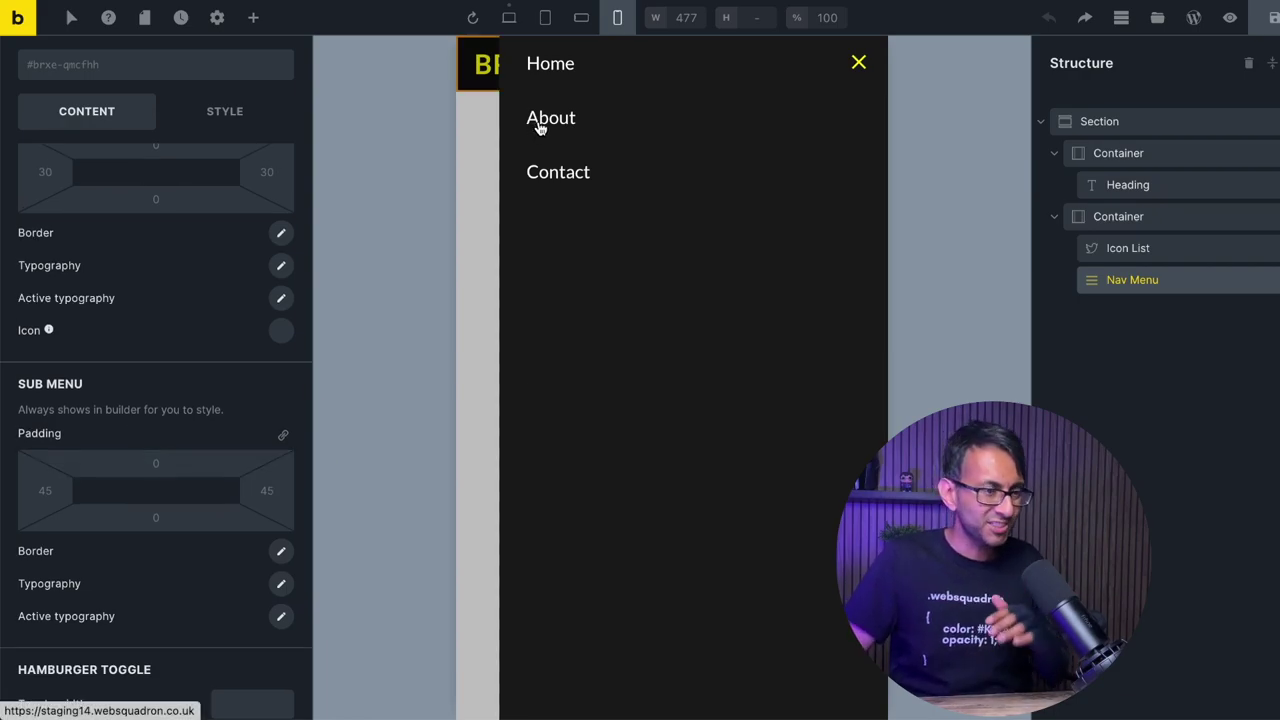
pyautogui.click(189, 463)
pyautogui.press('BackSpace')
pyautogui.write('50')
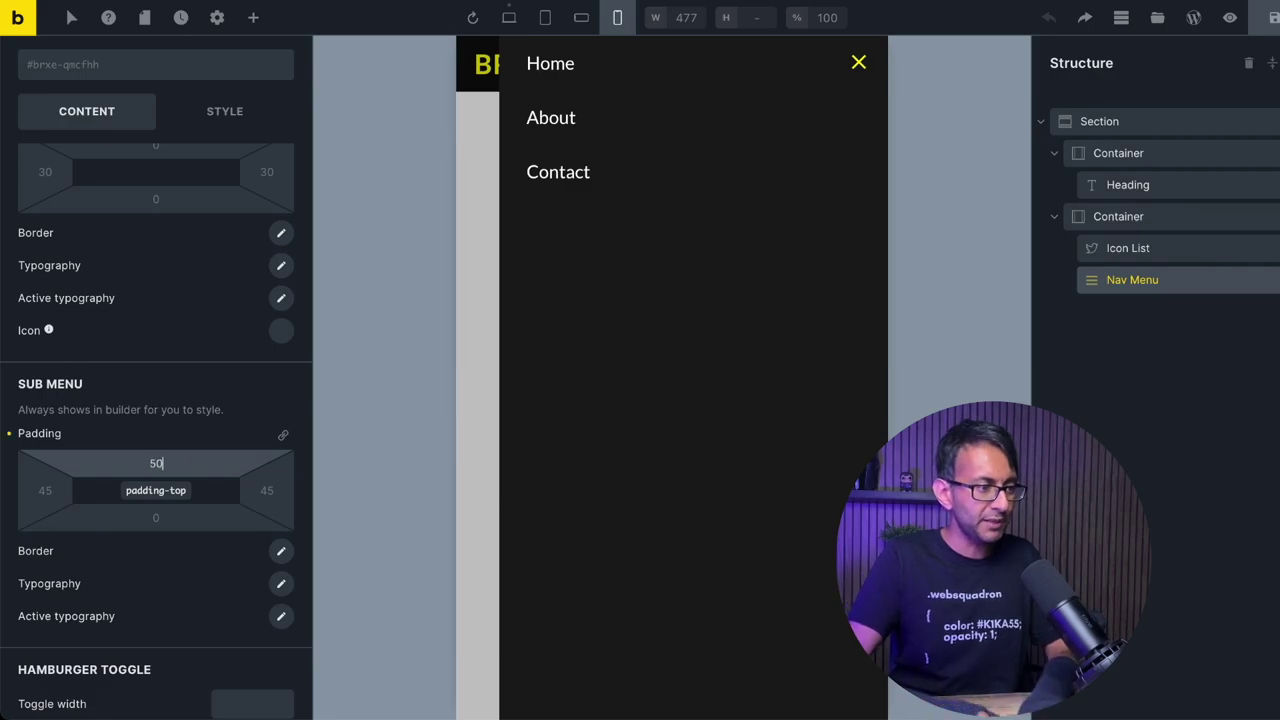
pyautogui.press('BackSpace')
pyautogui.press('BackSpace')
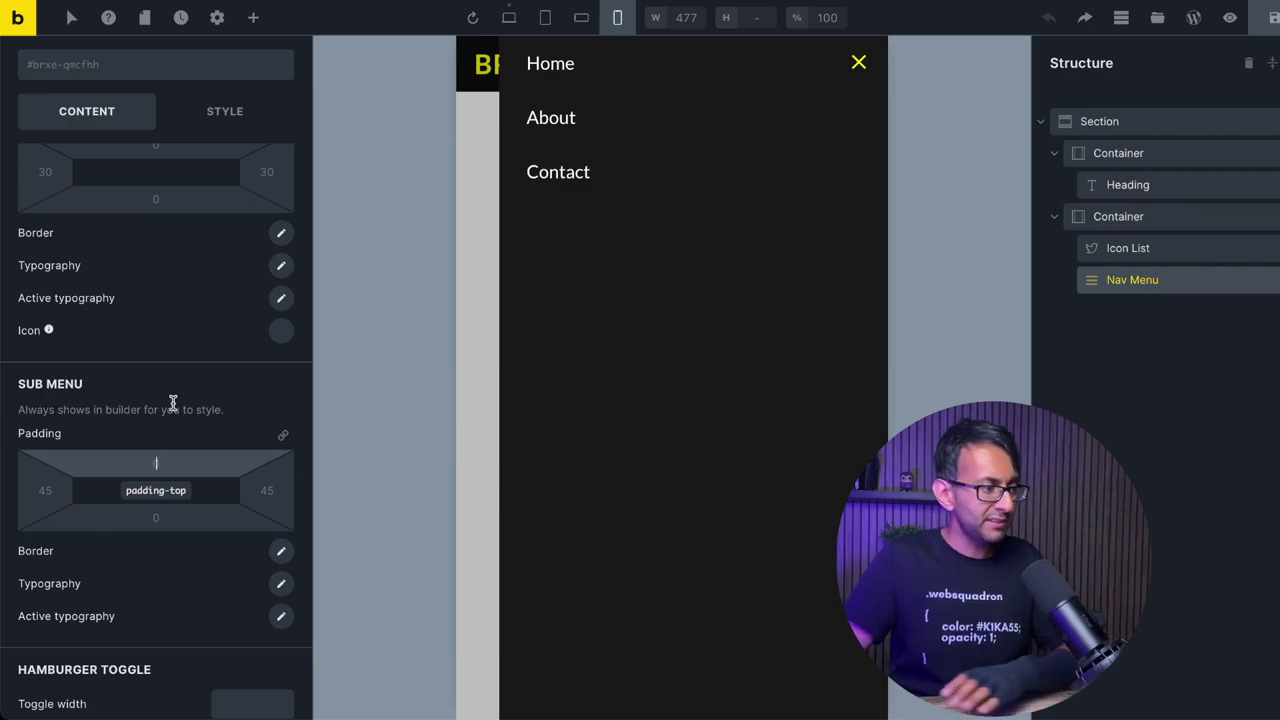
pyautogui.scroll(3, 171, 406)
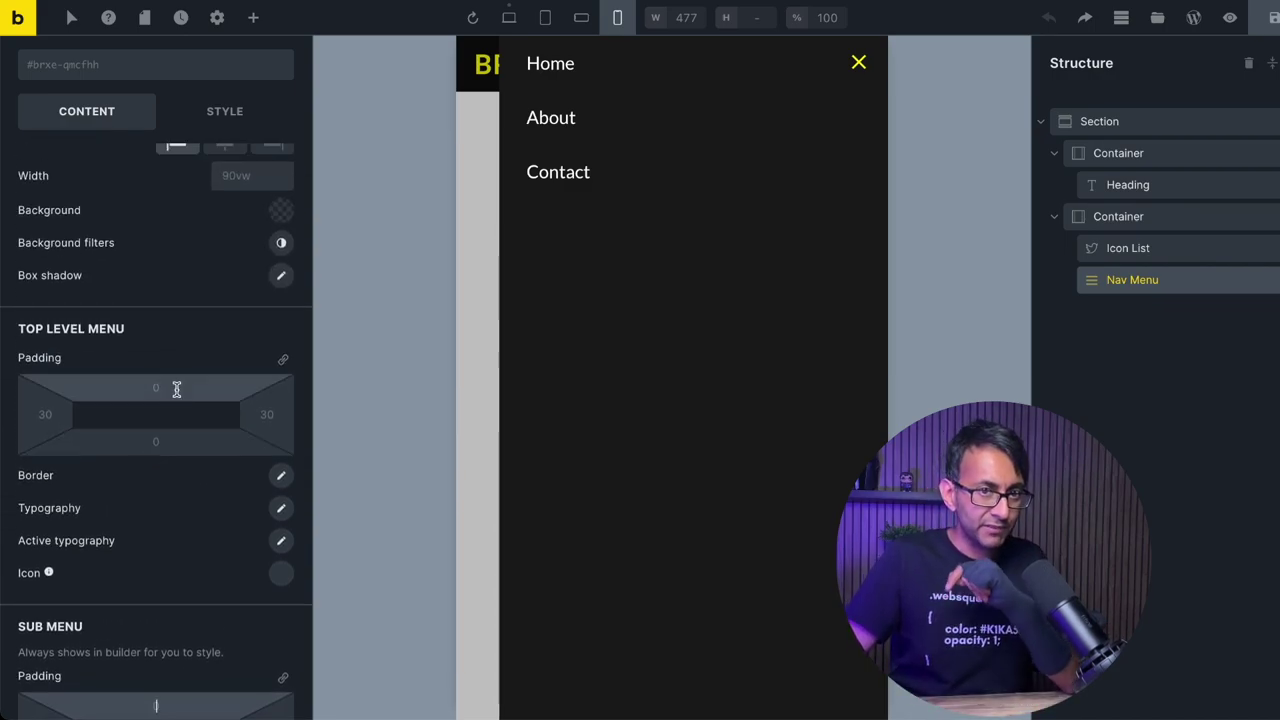
pyautogui.click(176, 389)
pyautogui.press('BackSpace')
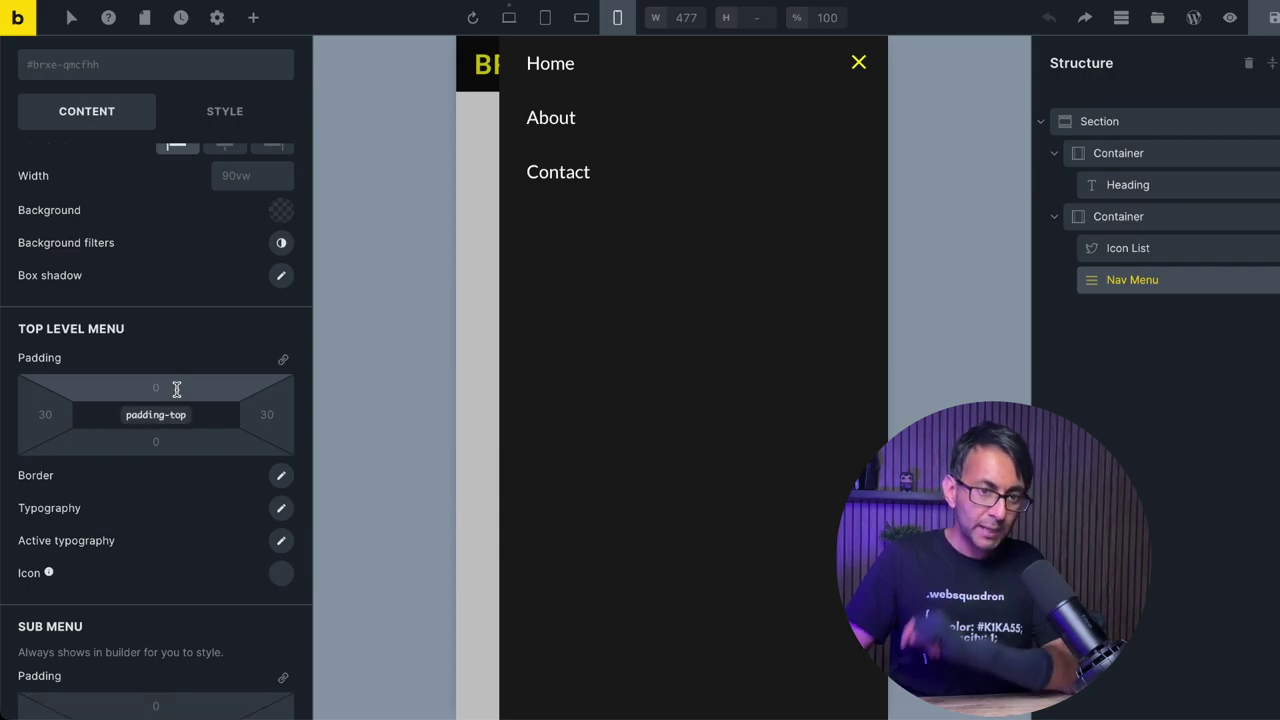
pyautogui.write('100')
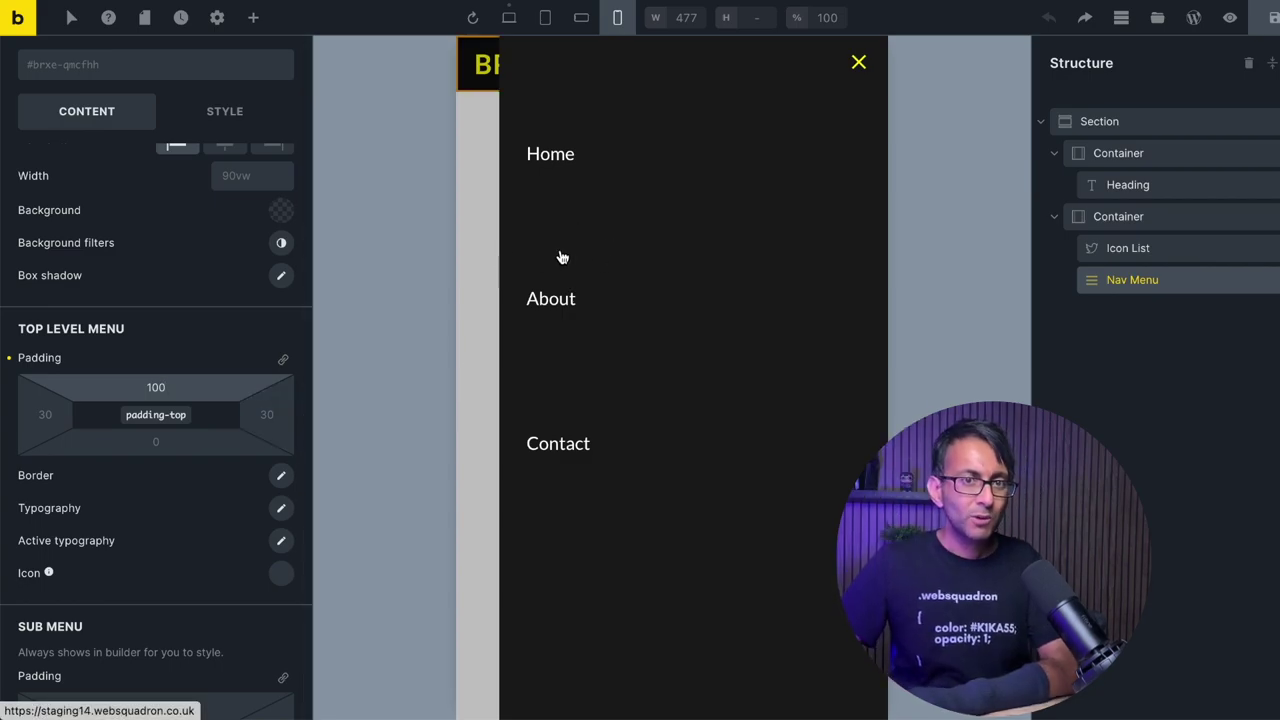
pyautogui.hotkey('ctrl', 'z')
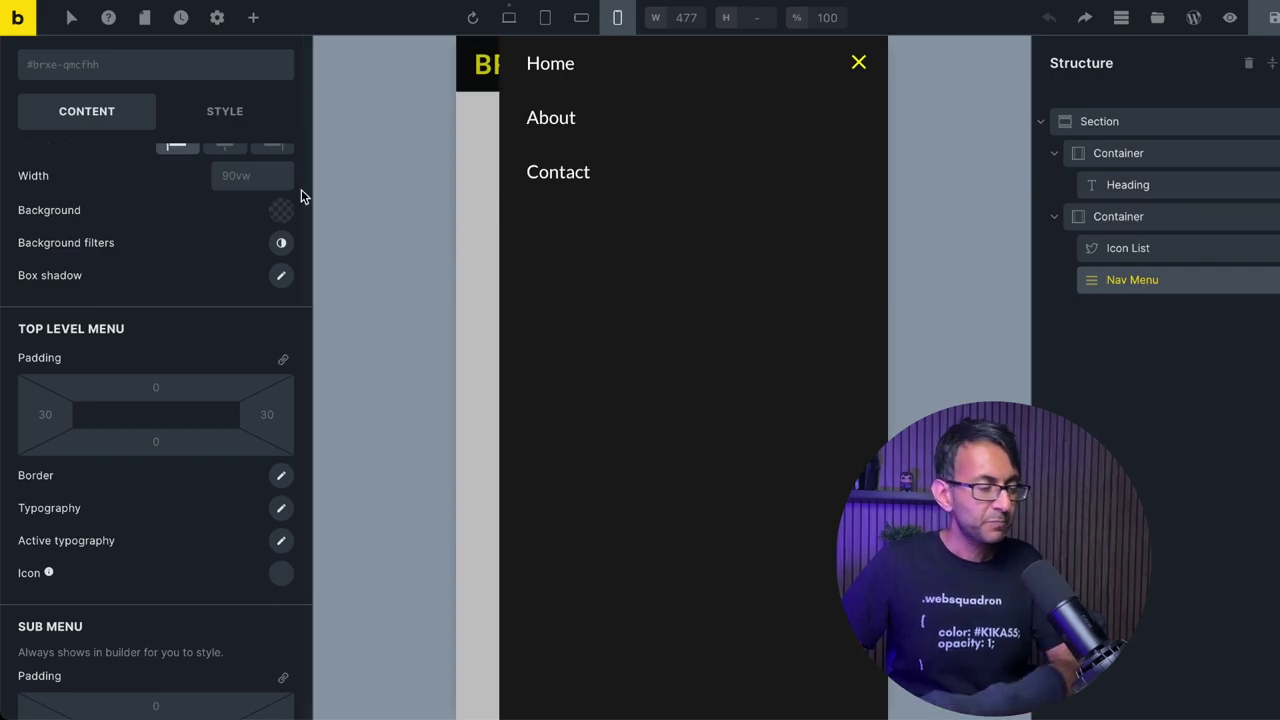
# Paste the .bricks-mobile-menu margin-top: 60px !important rule into the Nav Menu's Custom CSS and select it
pyautogui.click(226, 112)
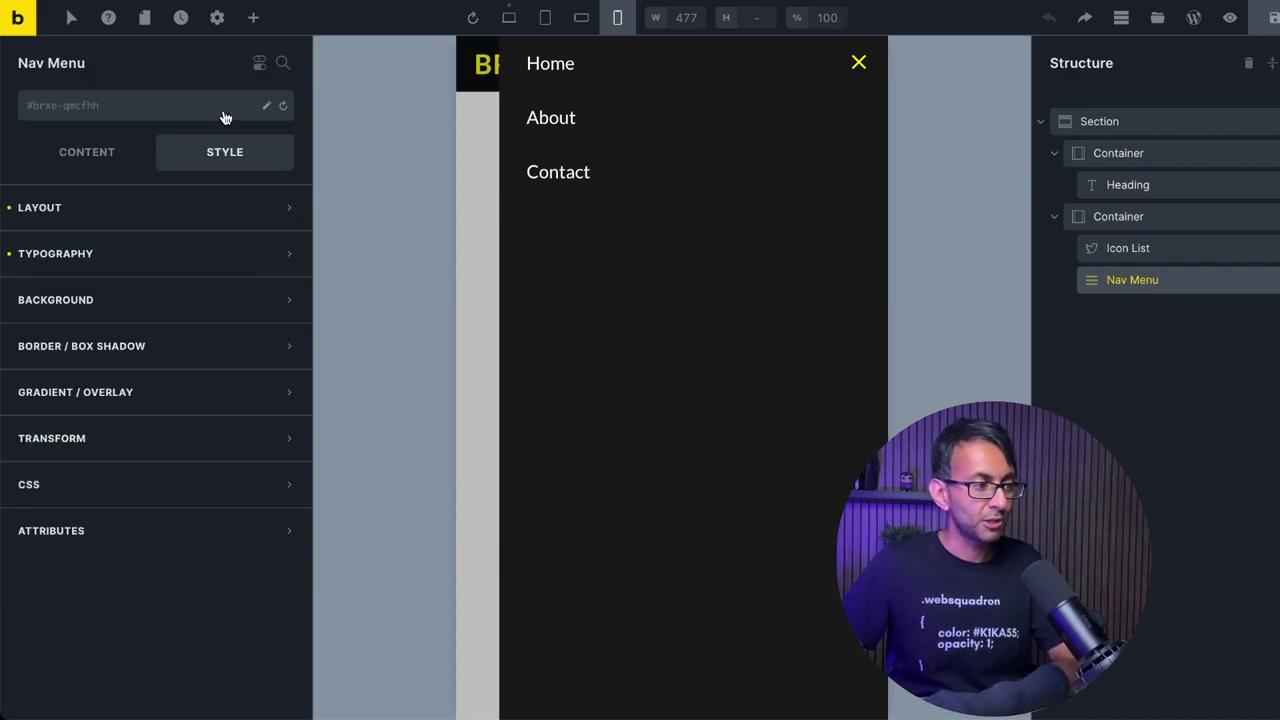
pyautogui.click(149, 496)
pyautogui.scroll(-1, 214, 605)
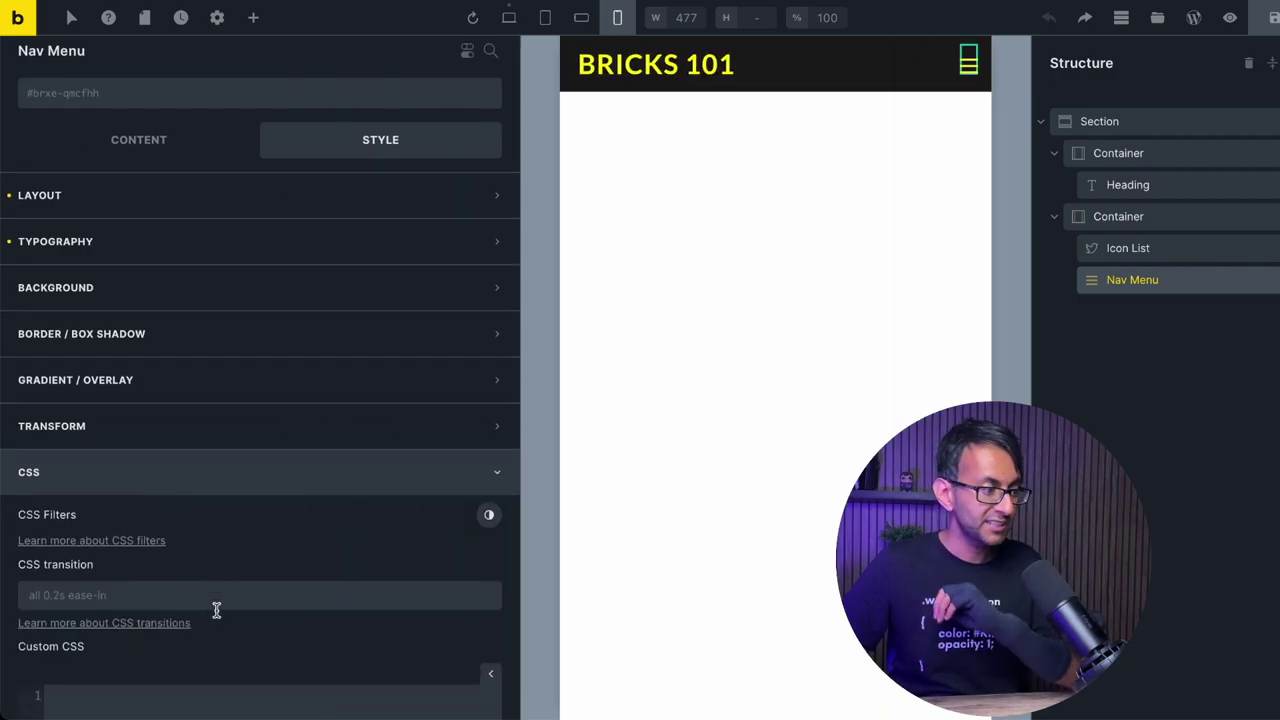
pyautogui.click(176, 640)
pyautogui.scroll(-5, 176, 500)
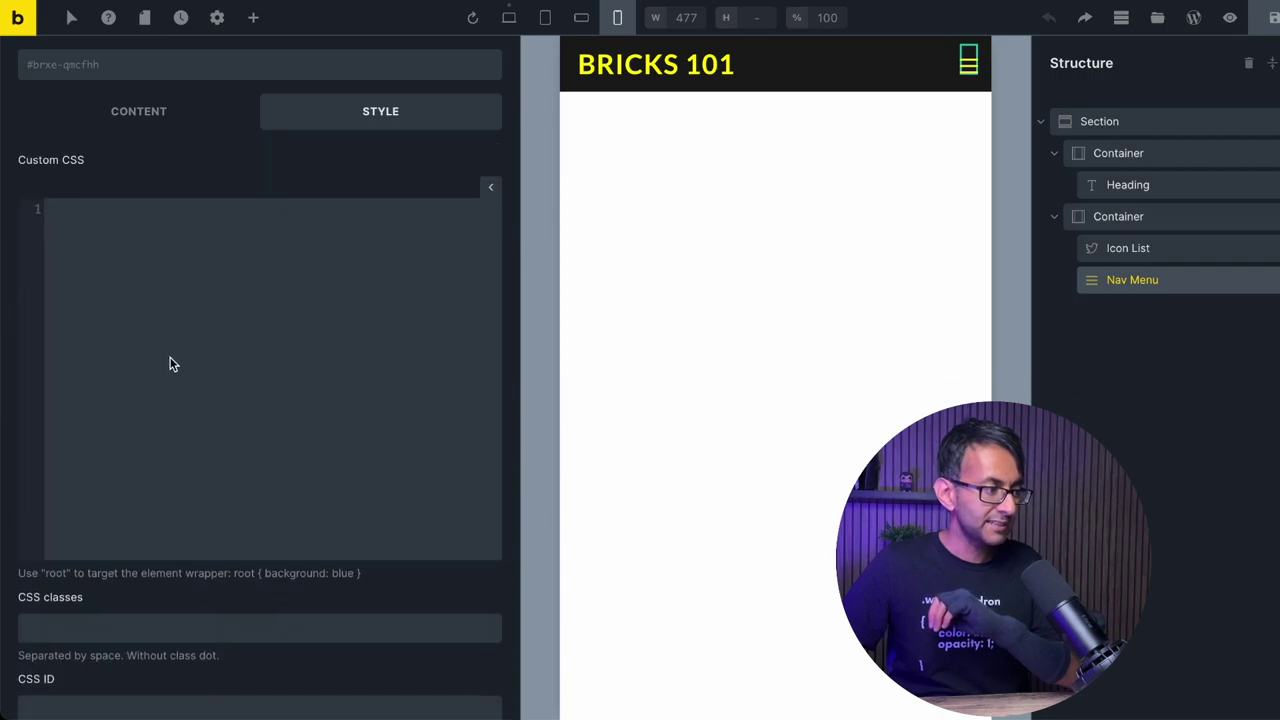
pyautogui.write('.bricks-mobile-menu{   margin-top:60px !important; }')
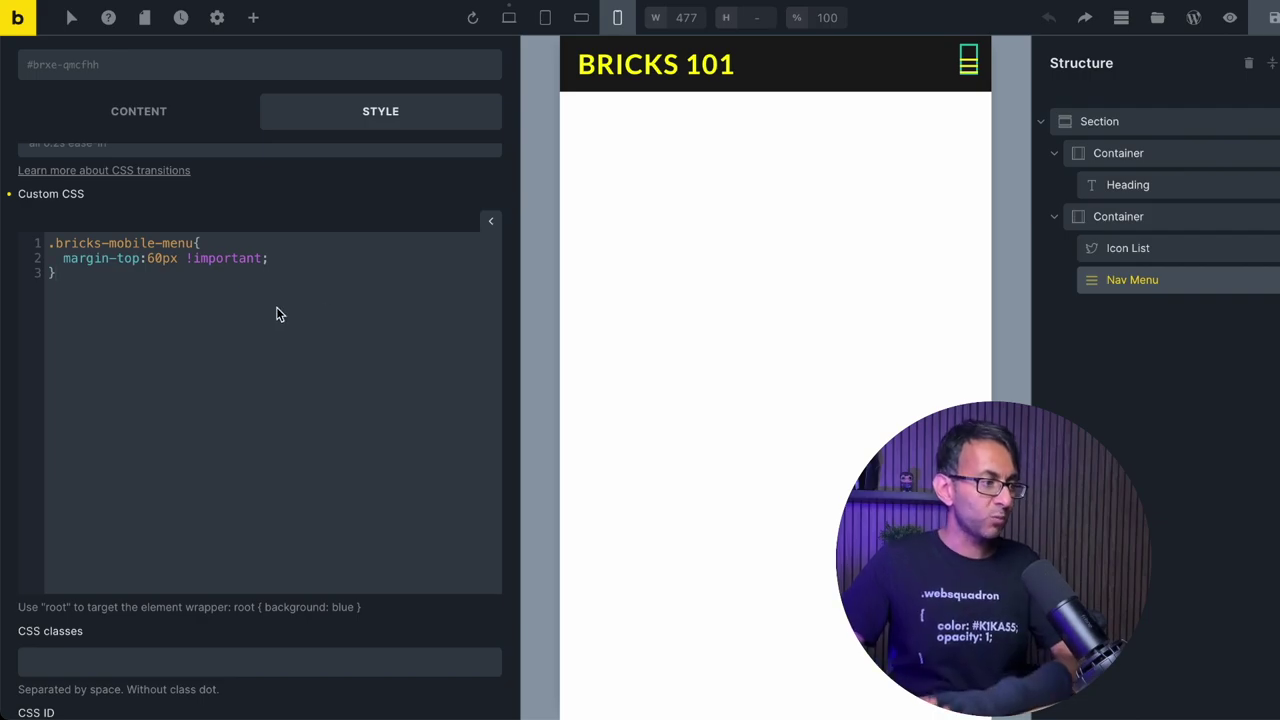
pyautogui.moveTo(94, 283); pyautogui.dragTo(40, 243)
pyautogui.hotkey('ctrl', 'c')
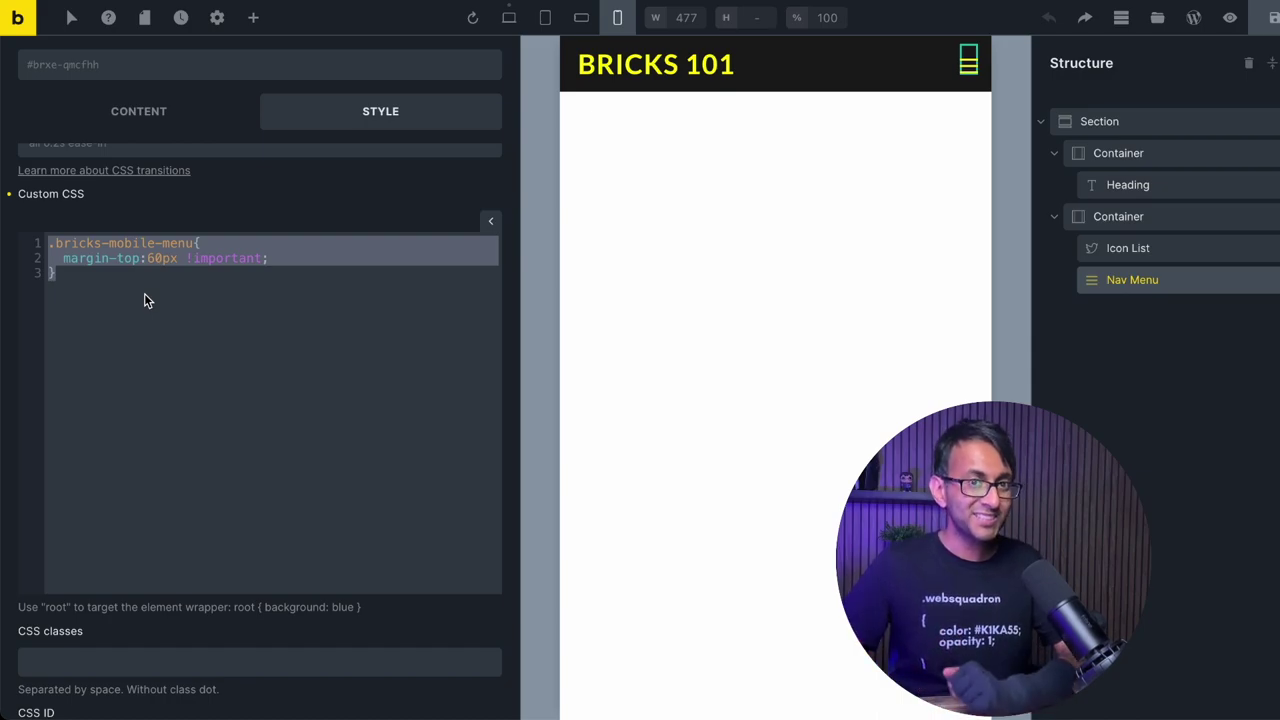
# Save the page and go to Bricks > Settings > Custom code in the dashboard
pyautogui.click(1273, 17)
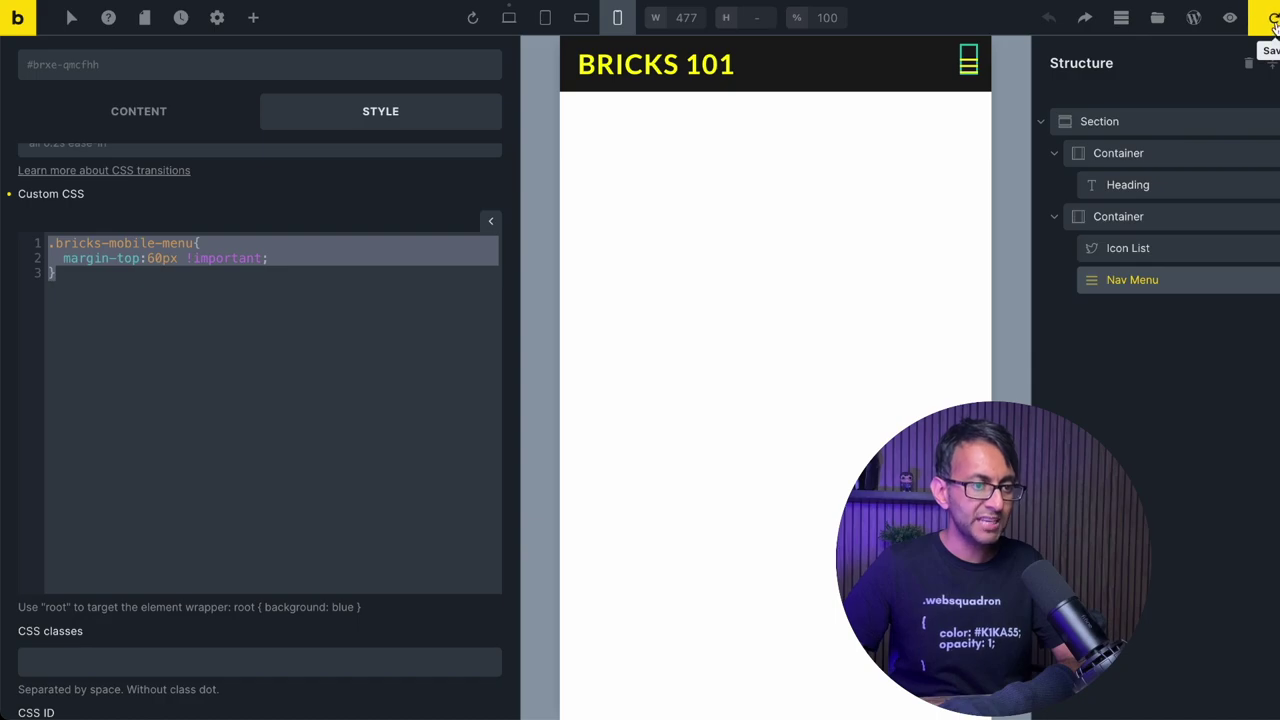
pyautogui.click(17, 22)
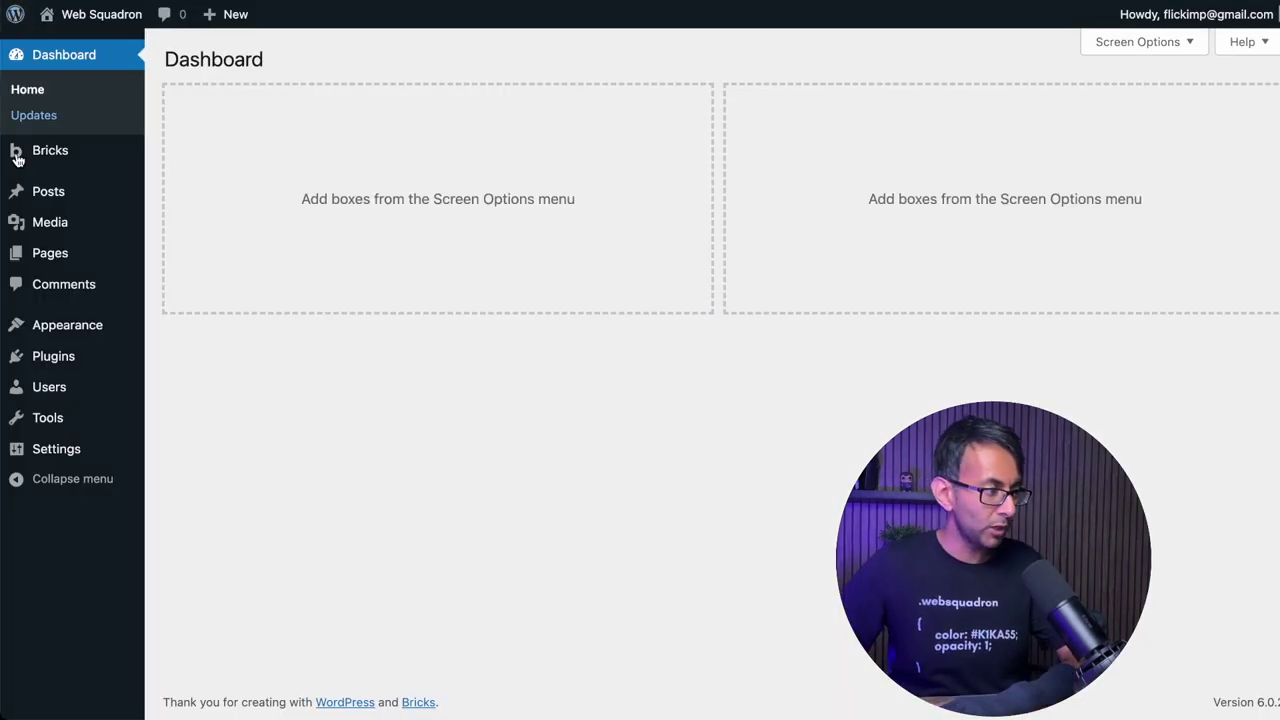
pyautogui.click(58, 158)
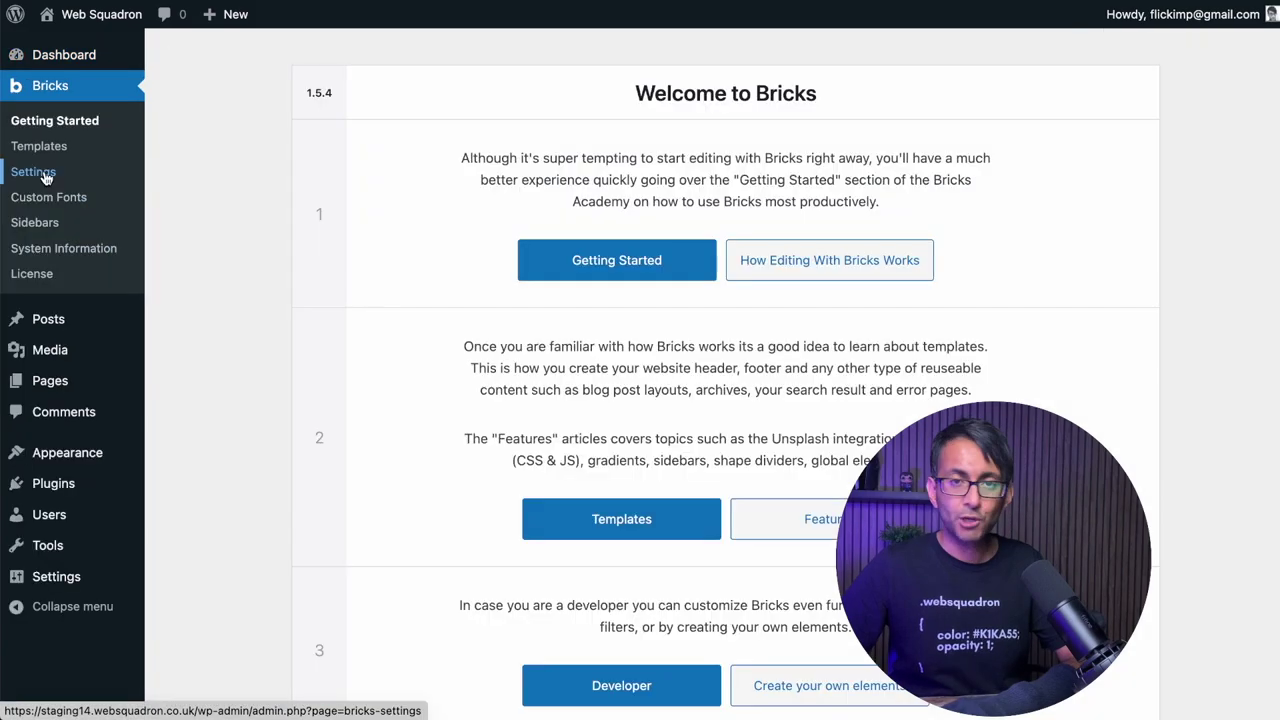
pyautogui.click(40, 173)
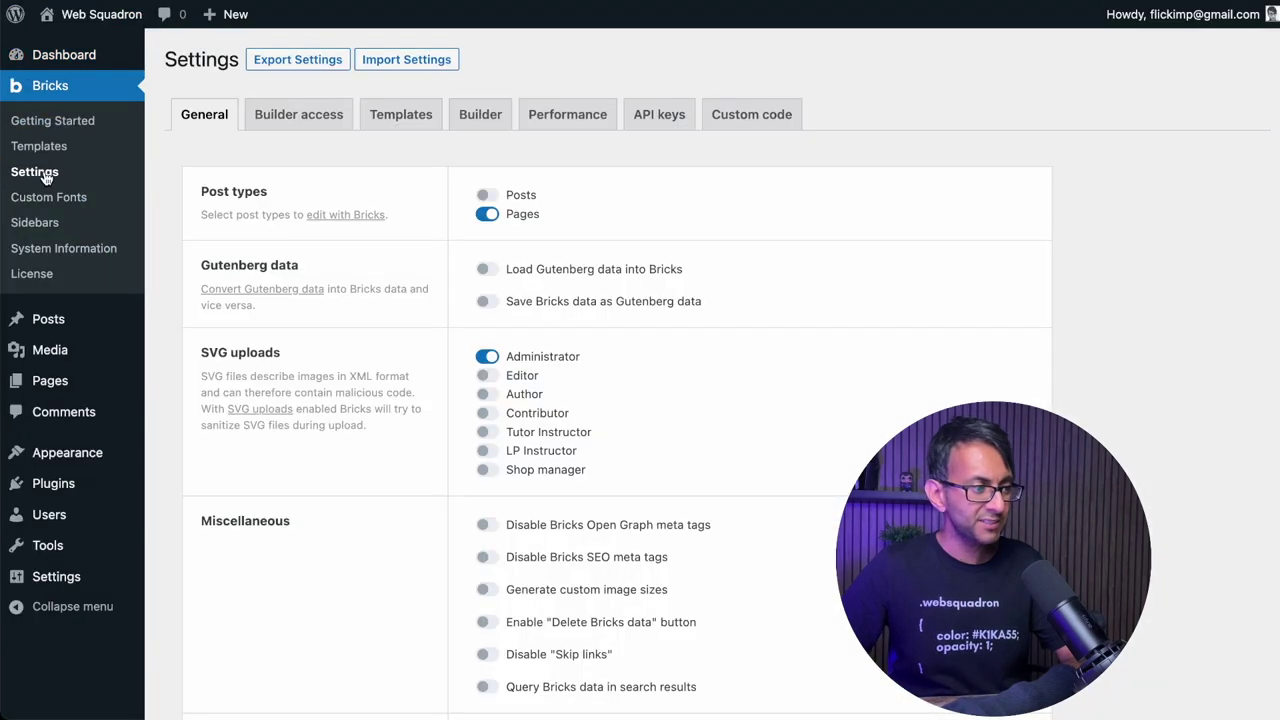
pyautogui.click(728, 114)
# Paste the 60px mobile-menu rule into the site-wide Custom CSS box and open the Customizer
pyautogui.click(589, 286)
pyautogui.hotkey('ctrl', 'v')
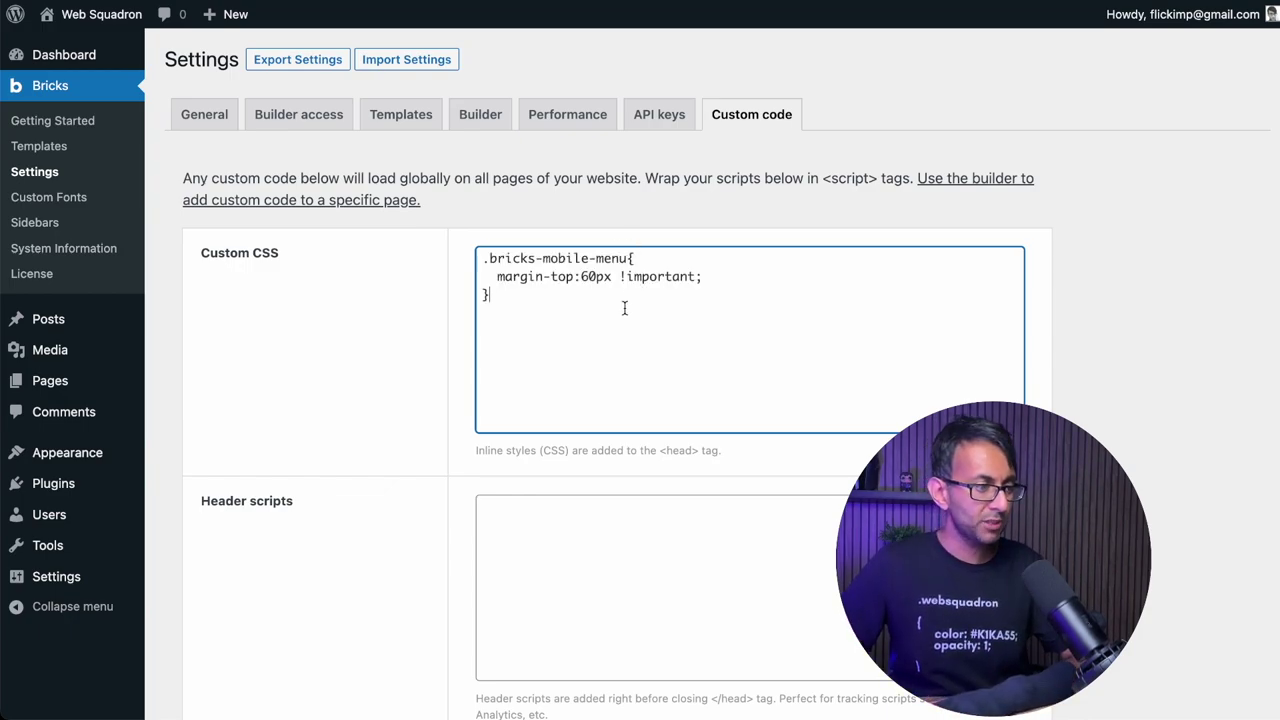
pyautogui.moveTo(90, 455)
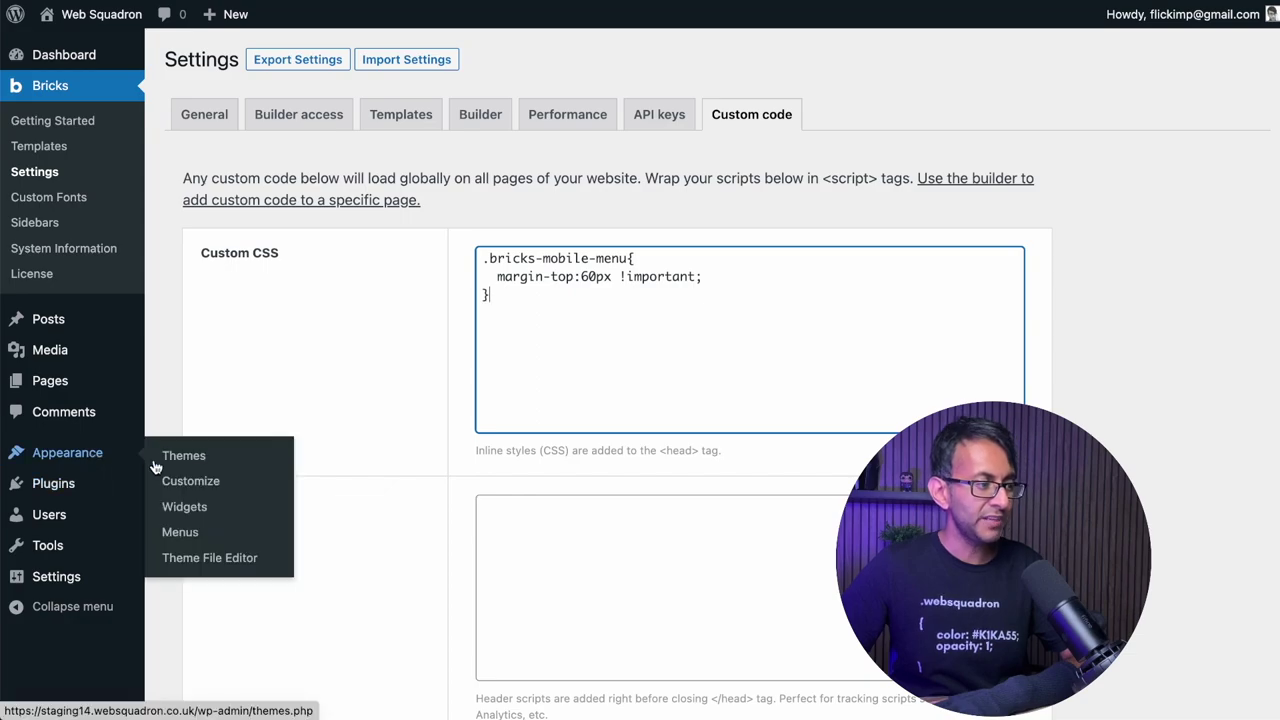
pyautogui.click(200, 484)
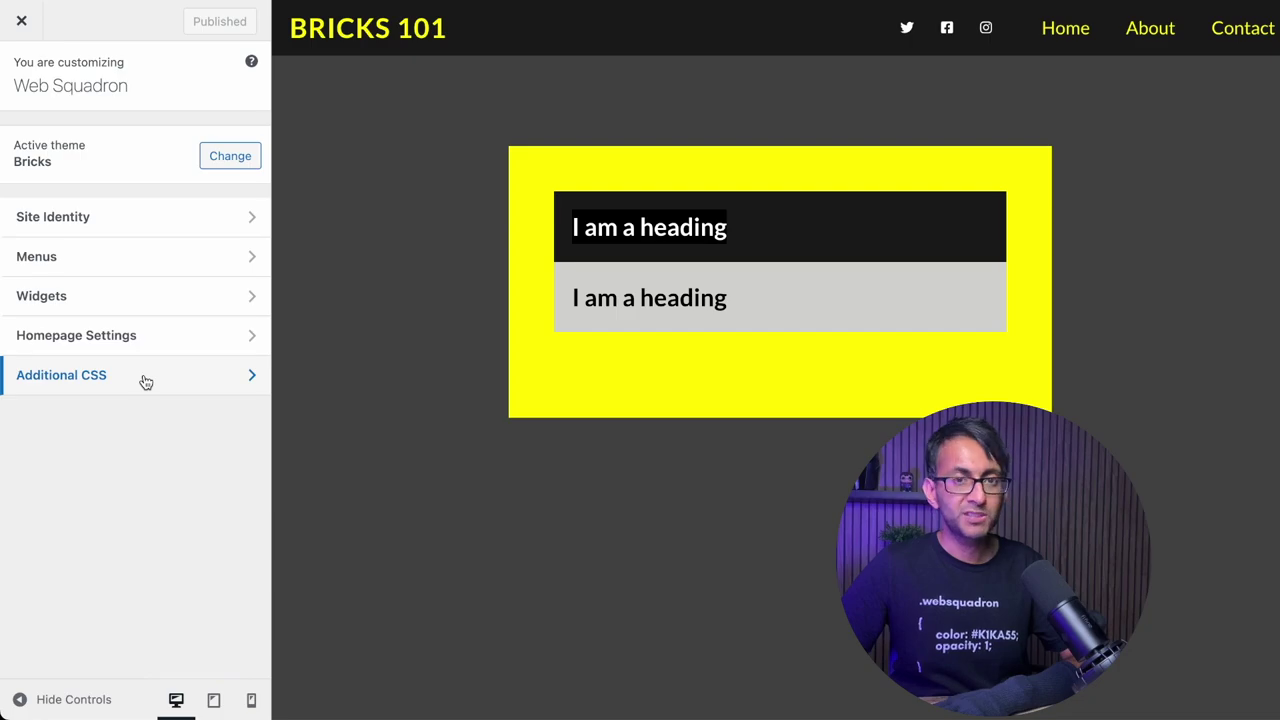
# Paste the mobile-menu rule into Additional CSS, then cut it out, leaving it empty
pyautogui.click(145, 381)
pyautogui.click(101, 505)
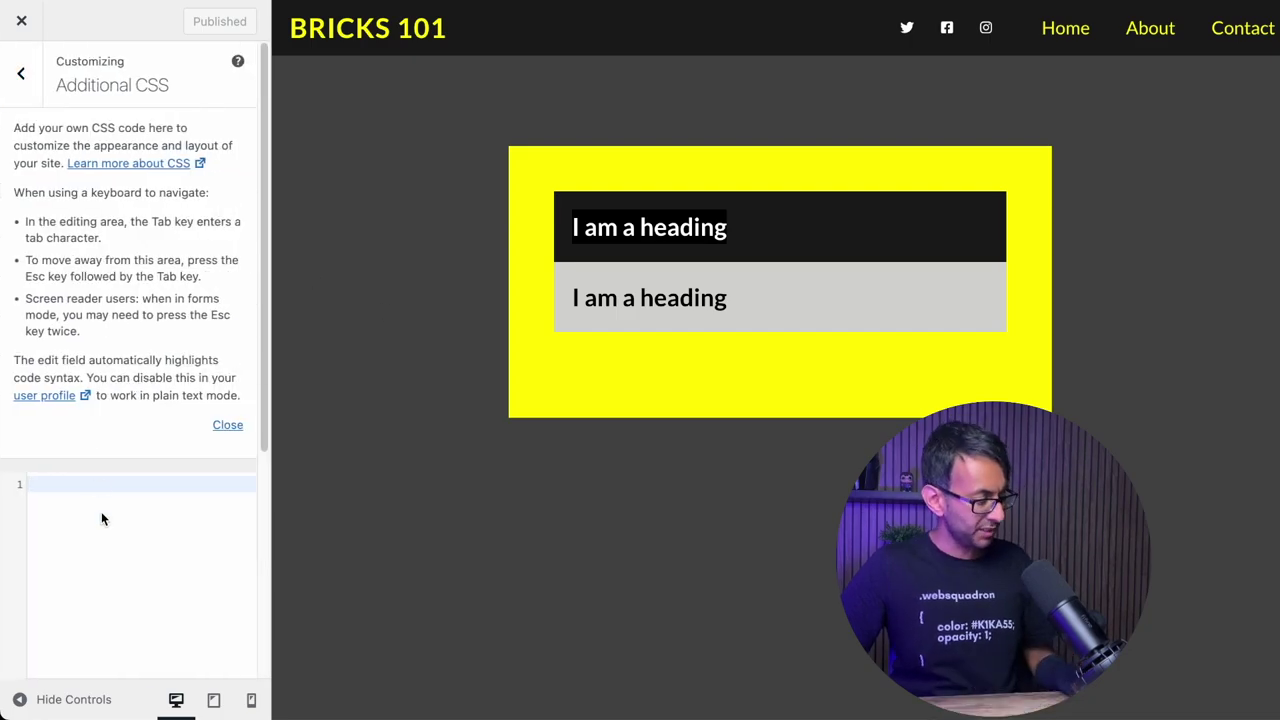
pyautogui.hotkey('ctrl', 'v')
pyautogui.moveTo(90, 548); pyautogui.dragTo(2, 466)
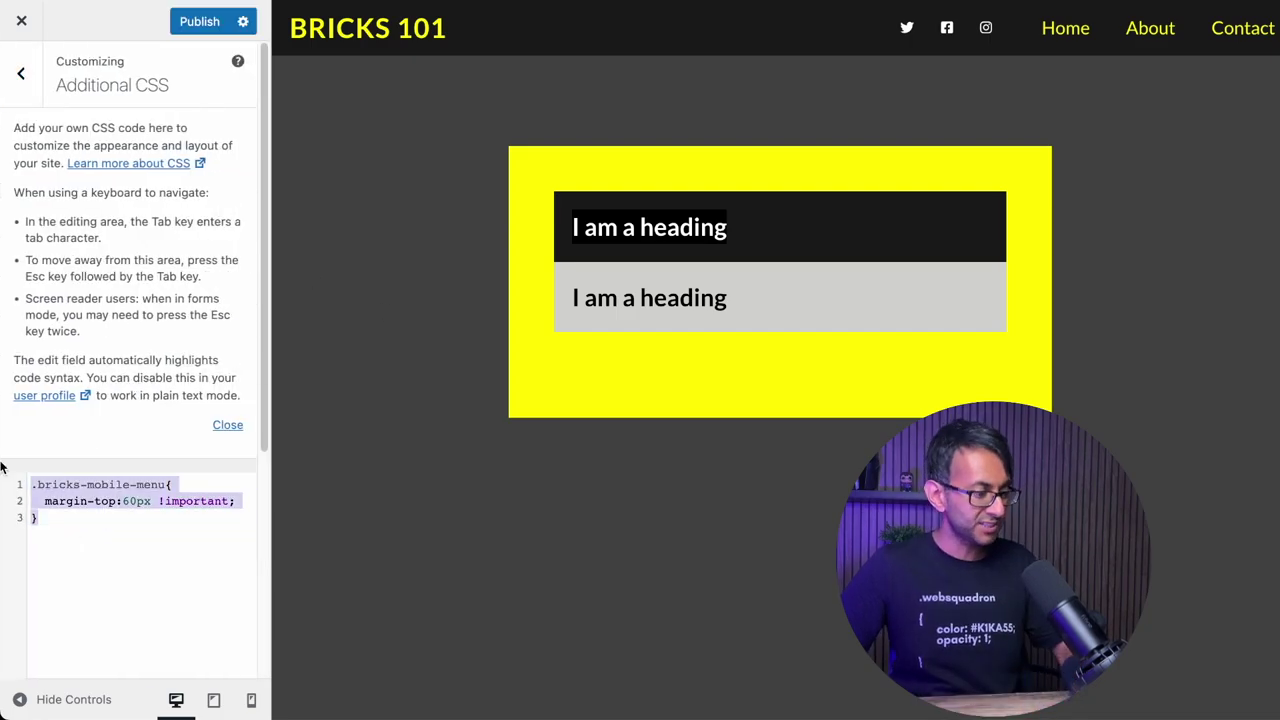
pyautogui.hotkey('ctrl', 'x')
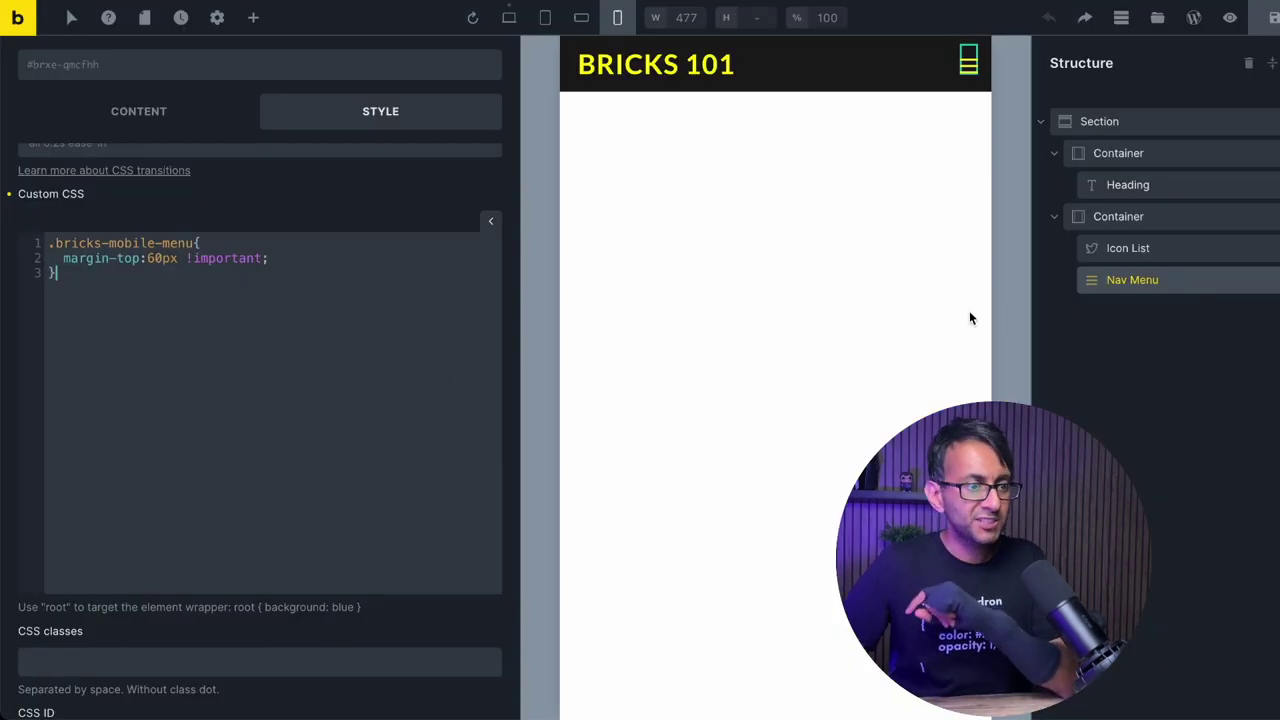
# Expand the Nav Menu's Content > Mobile Menu section to preview Home, About and Contact
pyautogui.click(160, 113)
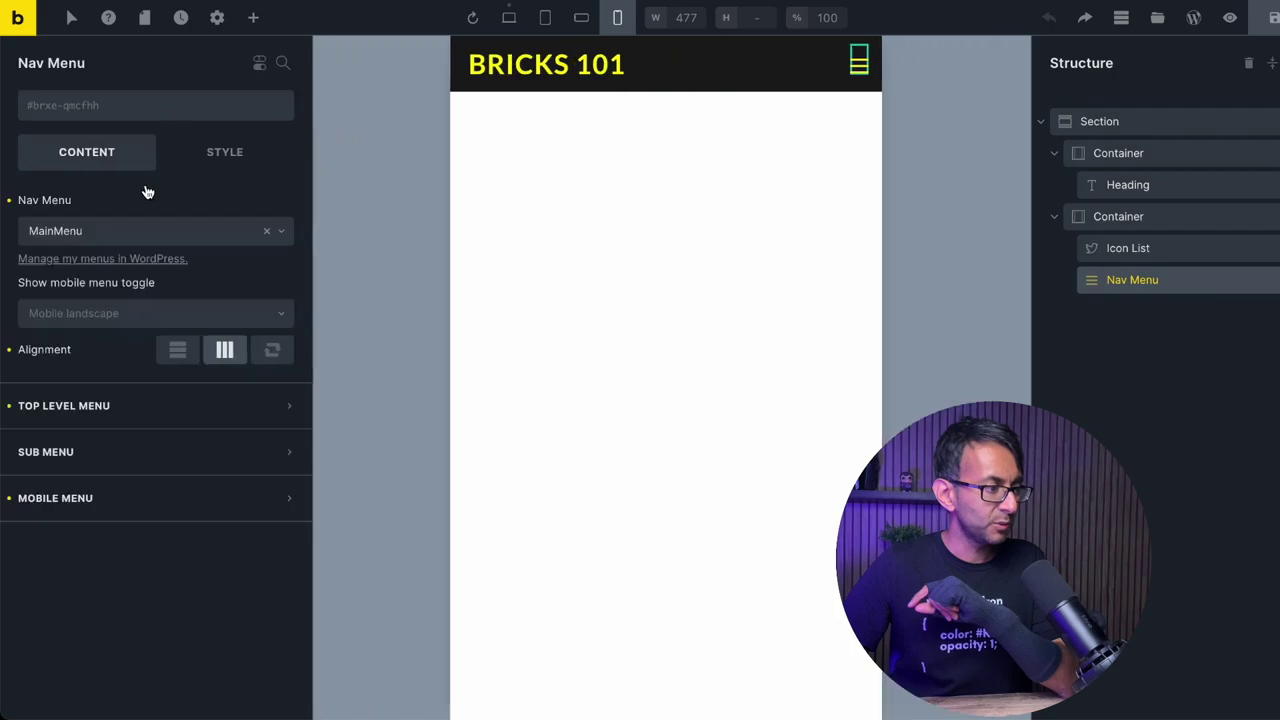
pyautogui.click(112, 508)
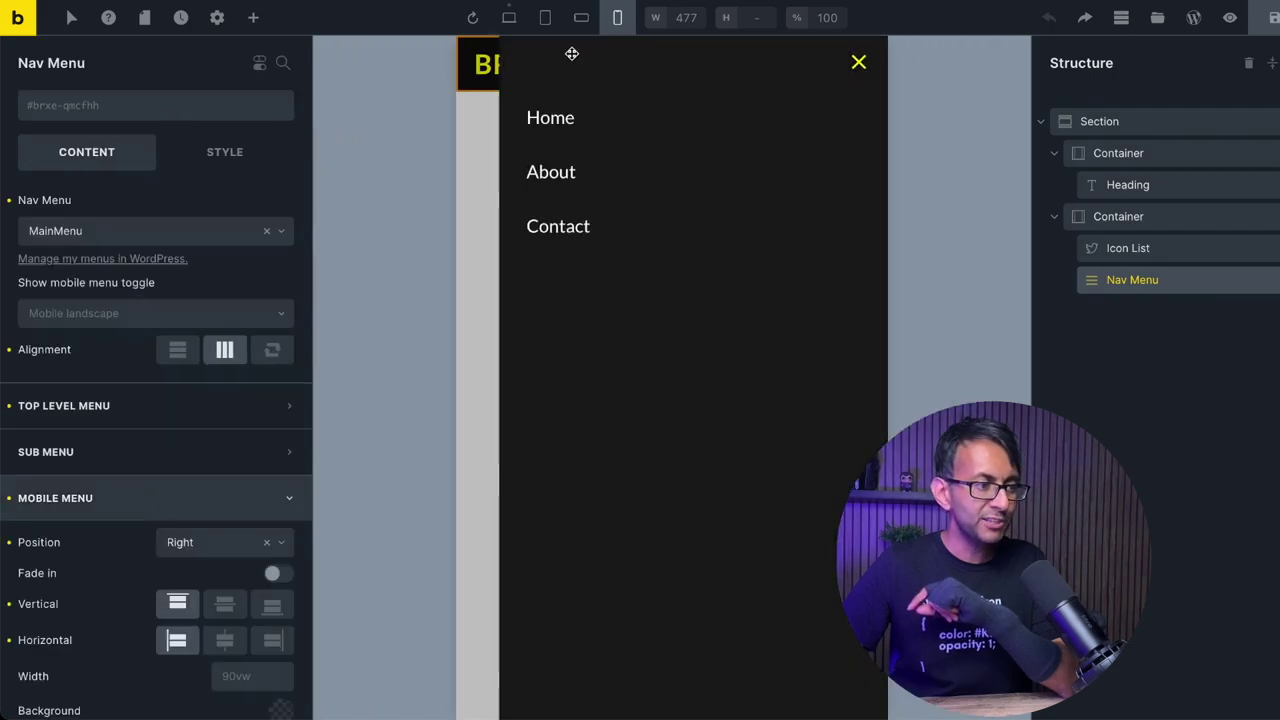